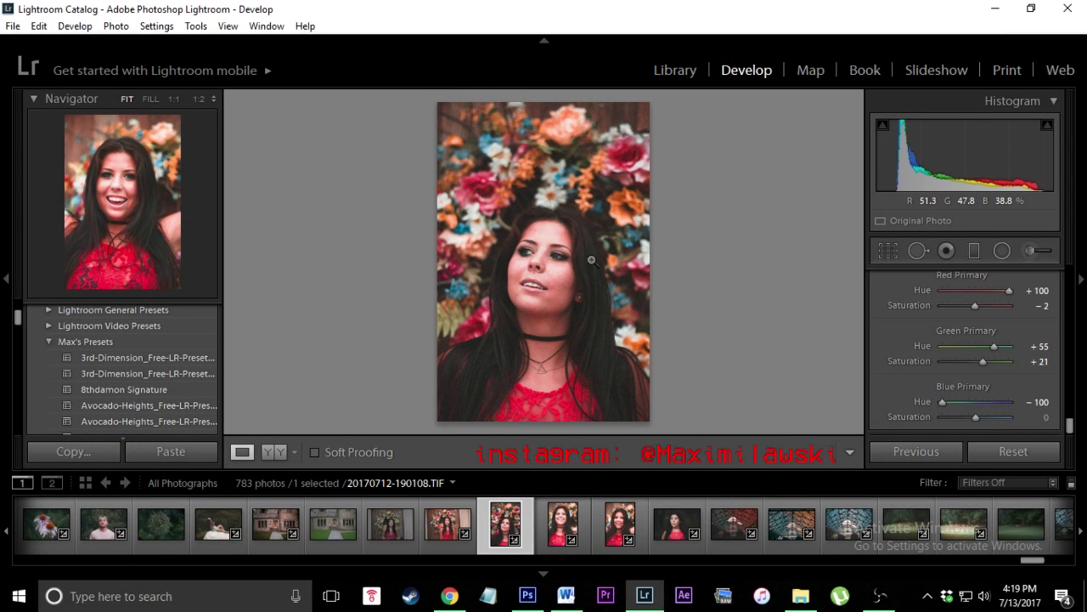
- Reset the flower portrait, apply Orchard (Max Novak), and set exposure to +0.48
{"action": "left_click", "coordinate": [450, 595]}
{"action": "left_click", "coordinate": [645, 596]}
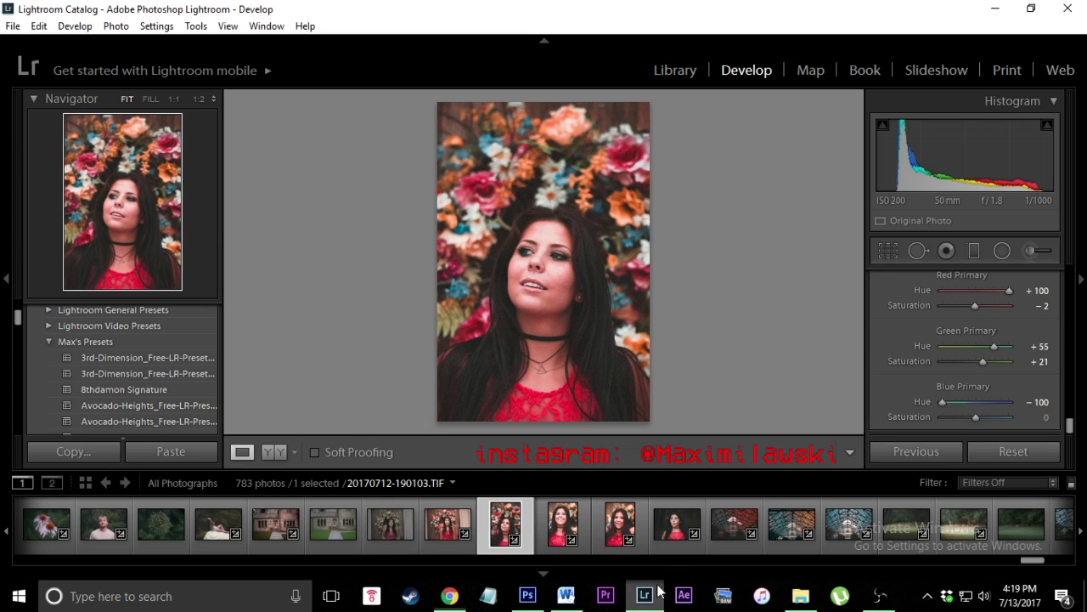
{"action": "left_click", "coordinate": [1012, 451]}
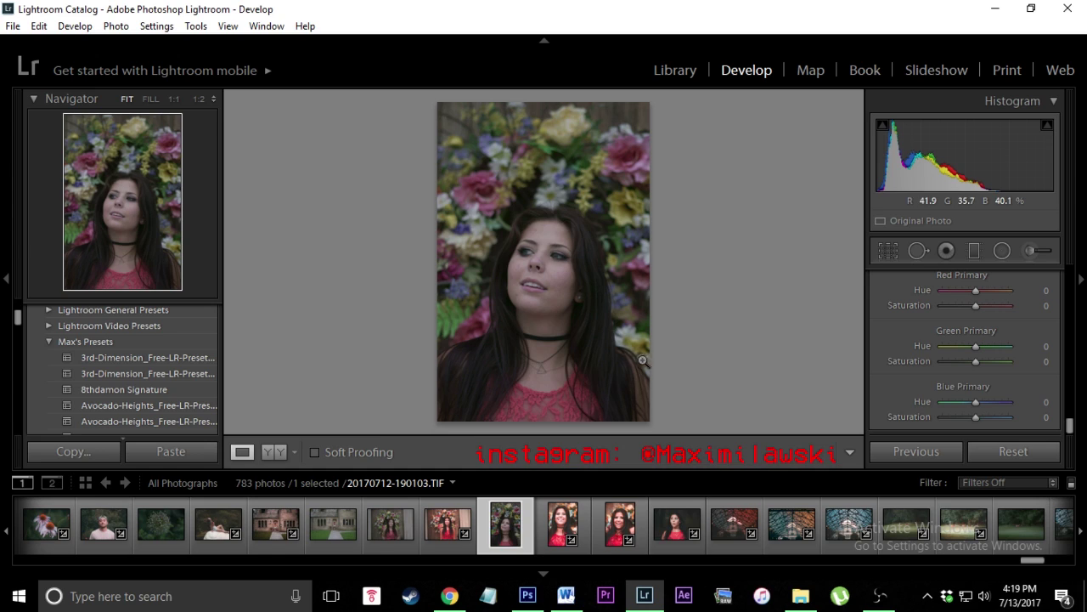
{"action": "scroll", "coordinate": [128, 374], "scroll_direction": "down", "scroll_amount": 3}
{"action": "scroll", "coordinate": [122, 401], "scroll_direction": "down", "scroll_amount": 3}
{"action": "scroll", "coordinate": [136, 389], "scroll_direction": "down", "scroll_amount": 3}
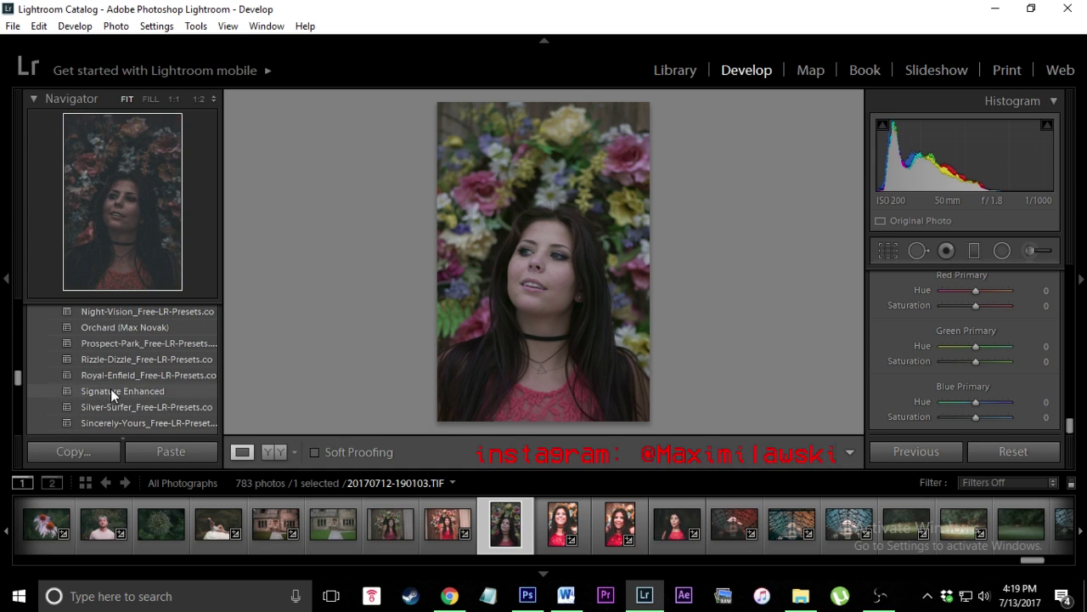
{"action": "left_click", "coordinate": [112, 328]}
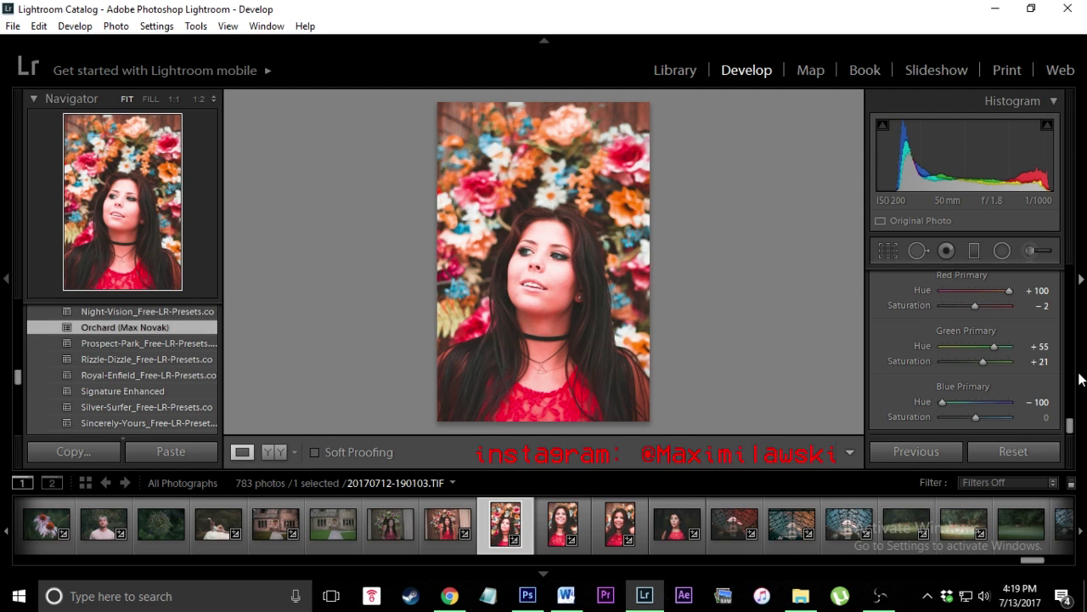
{"action": "left_click_drag", "start_coordinate": [1070, 425], "coordinate": [1072, 273]}
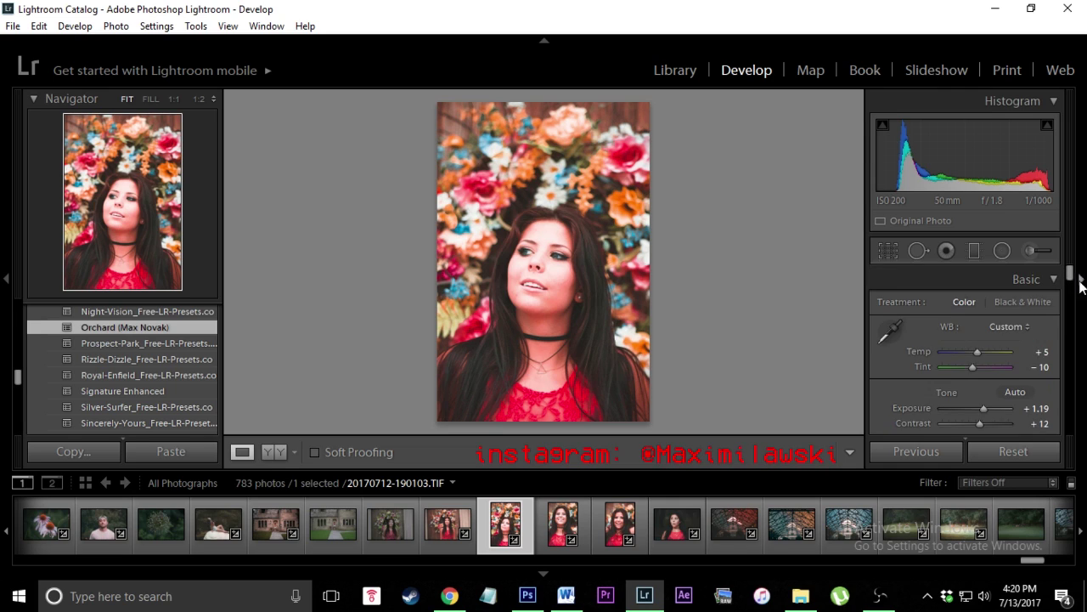
{"action": "left_click_drag", "start_coordinate": [983, 407], "coordinate": [978, 407]}
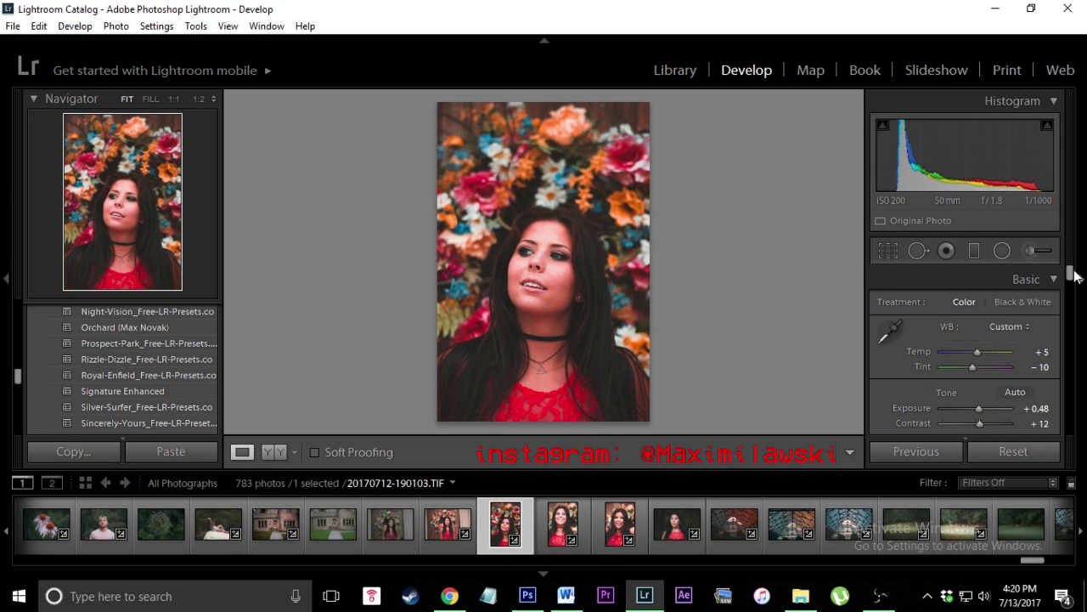
{"action": "left_click_drag", "start_coordinate": [1072, 277], "coordinate": [1072, 373]}
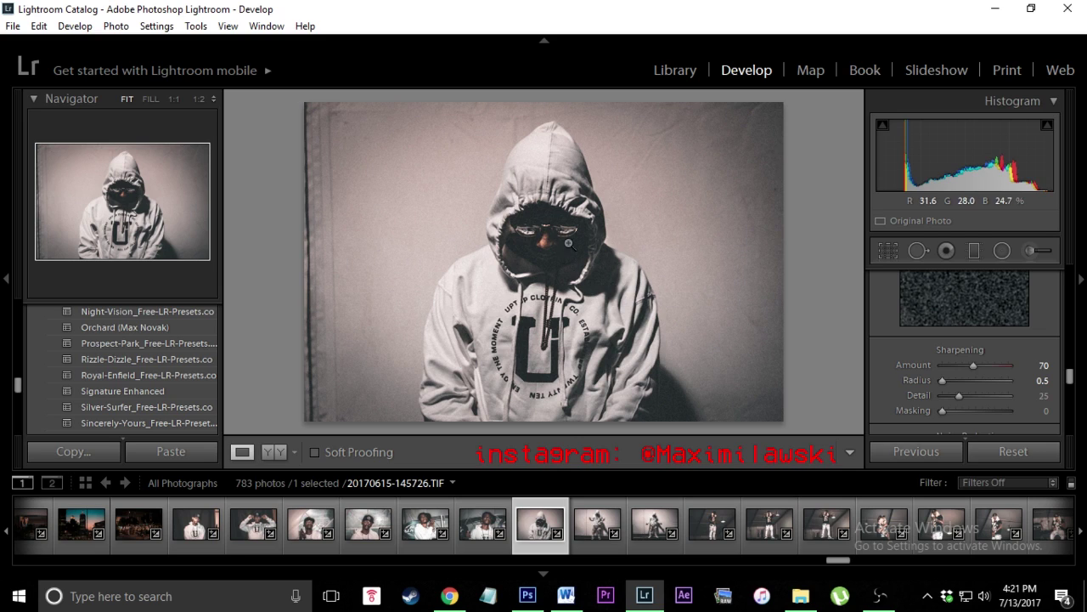
- Undo the last change, reset the hooded portrait, and apply the Beyond the Pines + preset
{"action": "key", "text": "ctrl+z"}
{"action": "left_click", "coordinate": [1012, 455]}
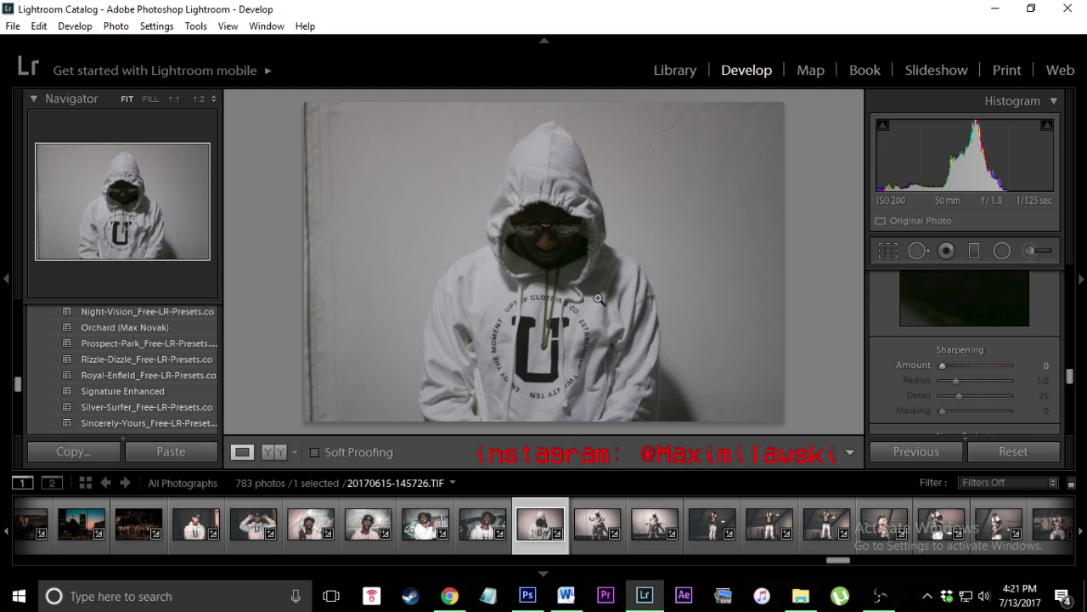
{"action": "scroll", "coordinate": [194, 422], "scroll_direction": "up", "scroll_amount": 5}
{"action": "scroll", "coordinate": [190, 399], "scroll_direction": "up", "scroll_amount": 5}
{"action": "scroll", "coordinate": [187, 398], "scroll_direction": "up", "scroll_amount": 4}
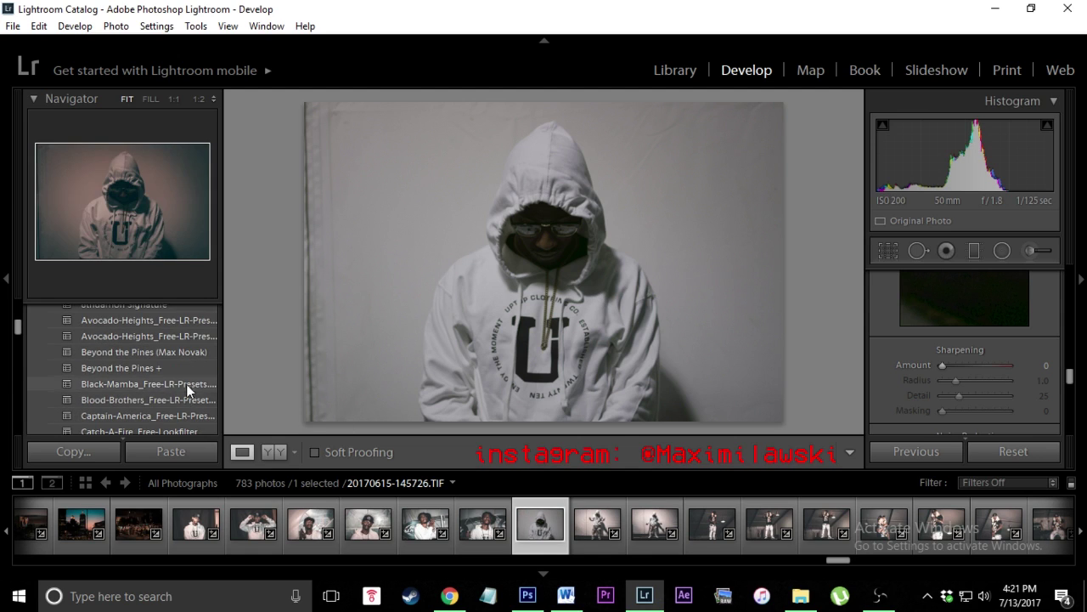
{"action": "left_click", "coordinate": [147, 366]}
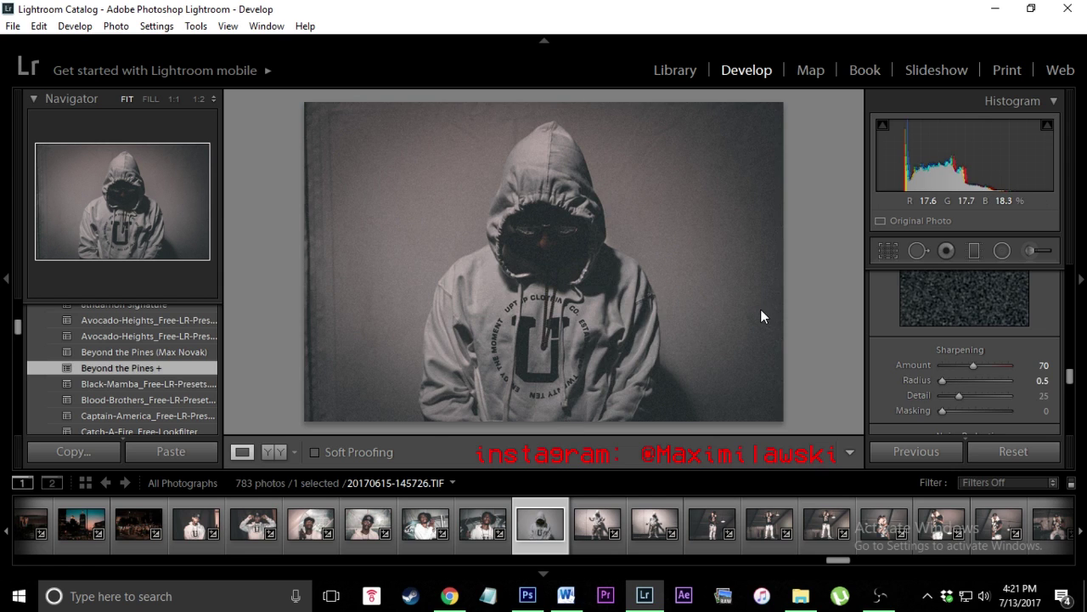
{"action": "scroll", "coordinate": [1046, 368], "scroll_direction": "up", "scroll_amount": 5}
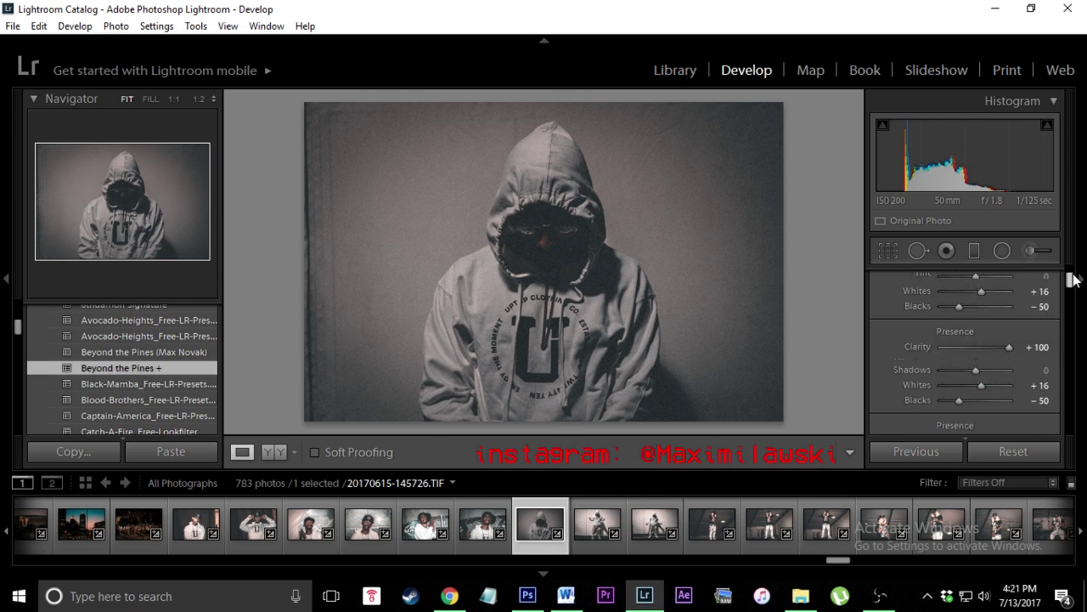
{"action": "left_click_drag", "start_coordinate": [967, 366], "coordinate": [977, 366]}
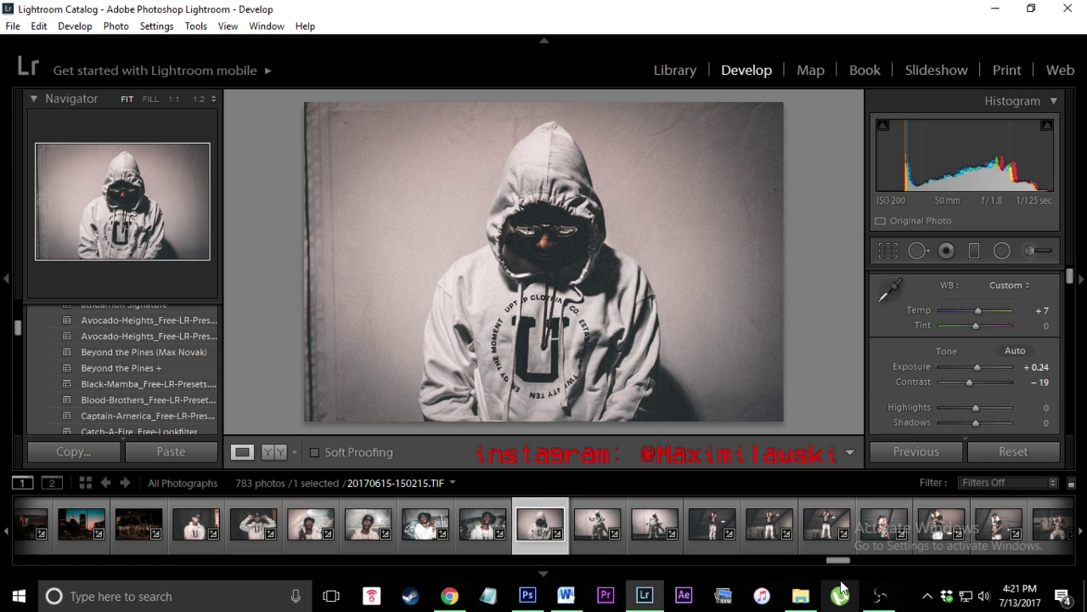
- Open the floral-shirt beach portrait, reset it, apply Hollywood (Max Novak), and raise grain amount to 100
{"action": "left_click_drag", "start_coordinate": [837, 562], "coordinate": [866, 561]}
{"action": "left_click", "coordinate": [697, 524]}
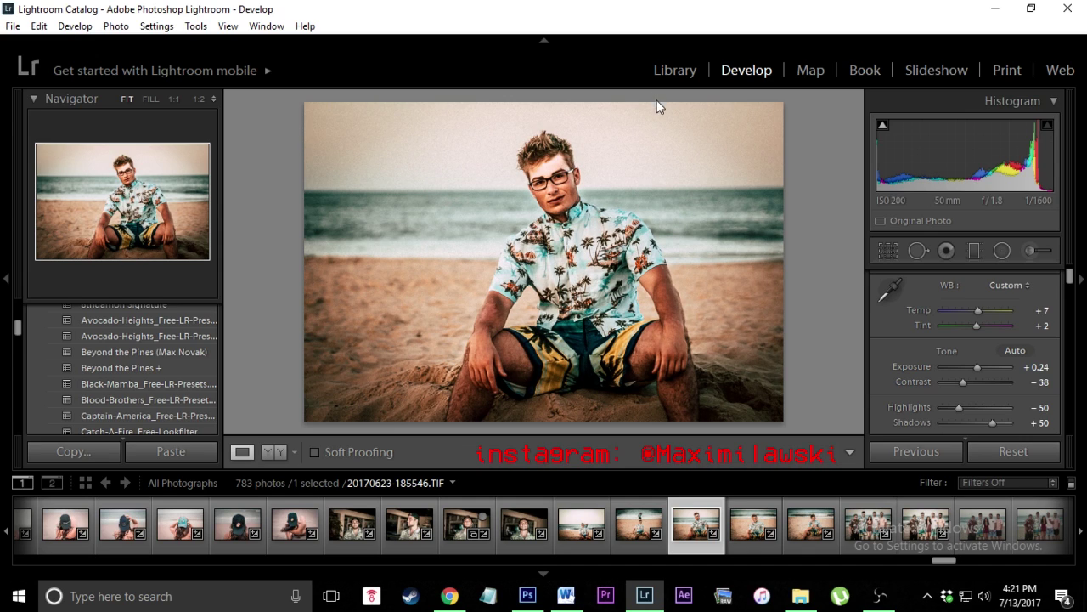
{"action": "left_click", "coordinate": [1014, 451]}
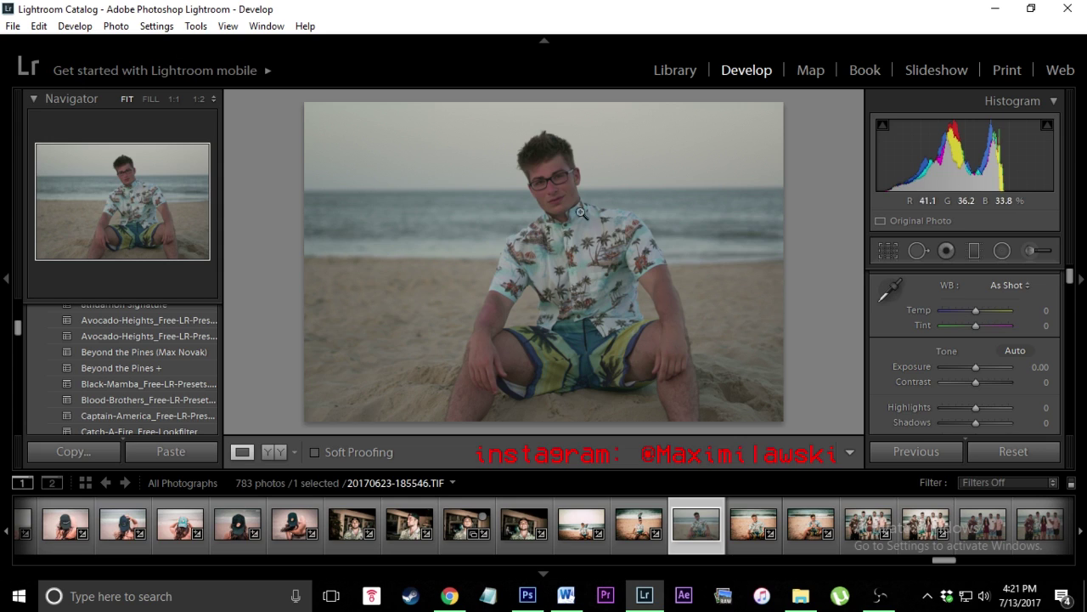
{"action": "scroll", "coordinate": [161, 415], "scroll_direction": "down", "scroll_amount": 3}
{"action": "scroll", "coordinate": [143, 408], "scroll_direction": "down", "scroll_amount": 3}
{"action": "scroll", "coordinate": [143, 403], "scroll_direction": "down", "scroll_amount": 3}
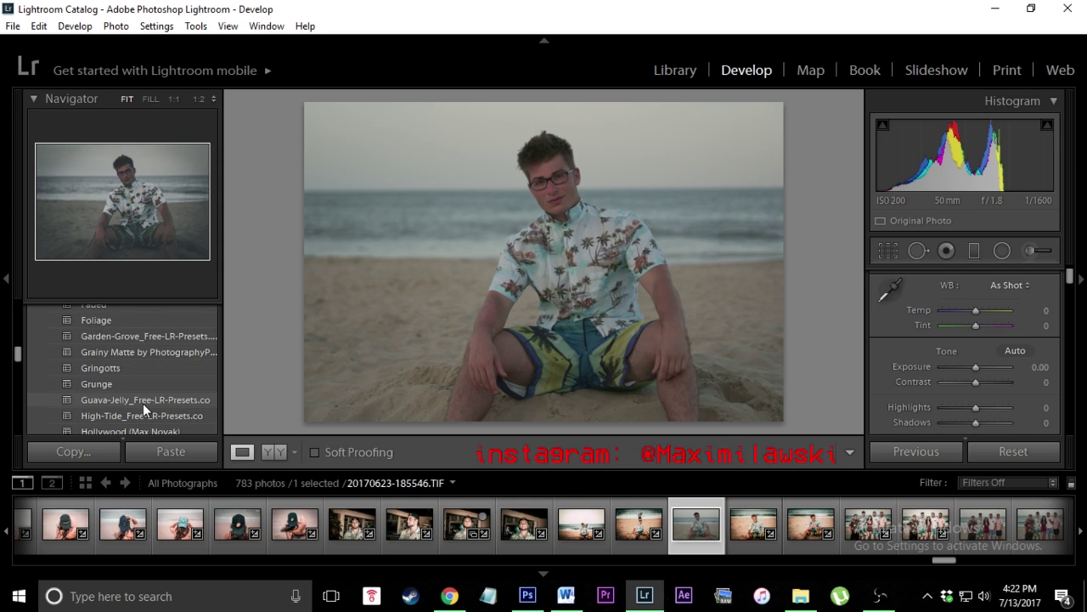
{"action": "scroll", "coordinate": [143, 402], "scroll_direction": "down", "scroll_amount": 2}
{"action": "left_click", "coordinate": [107, 350]}
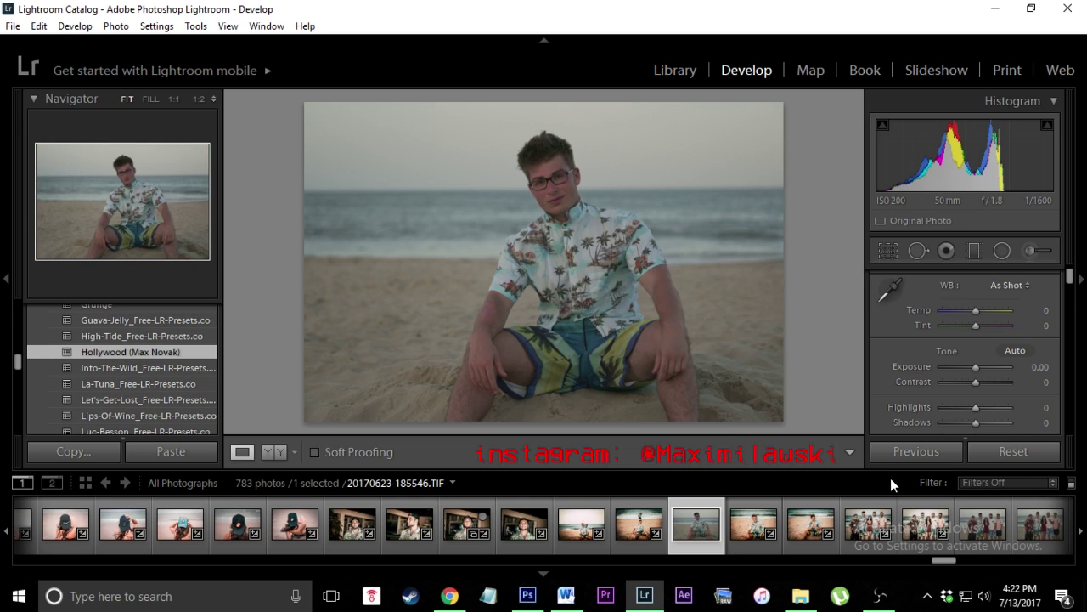
{"action": "left_click_drag", "start_coordinate": [1071, 276], "coordinate": [1070, 406]}
{"action": "left_click_drag", "start_coordinate": [960, 370], "coordinate": [971, 371]}
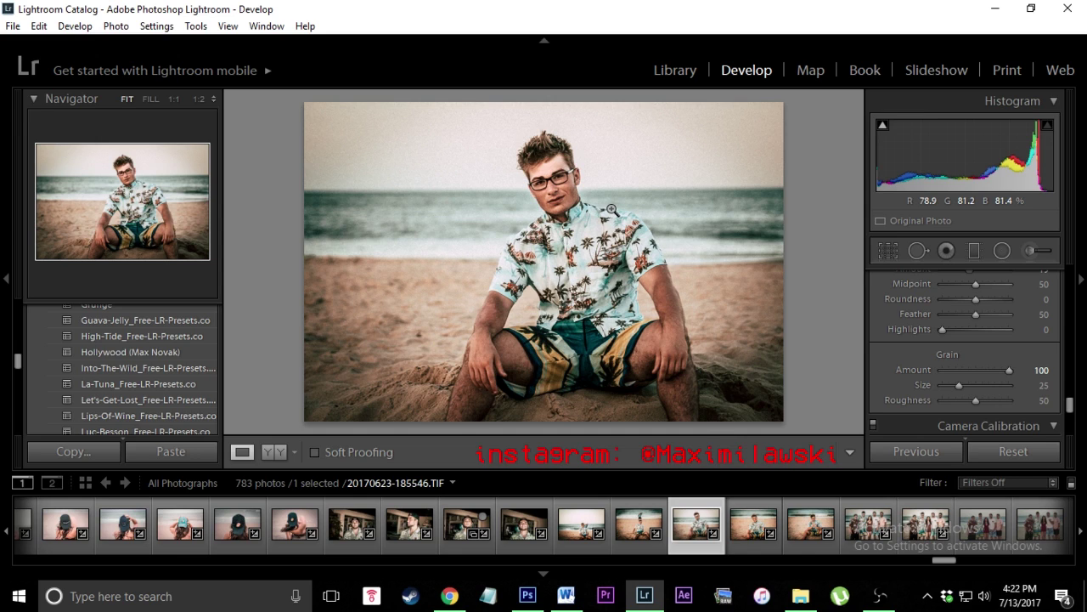
- Undo the grain change, reset the teal-cap photo, and apply Soft Cinema (Max Novak)
{"action": "key", "text": "ctrl+z"}
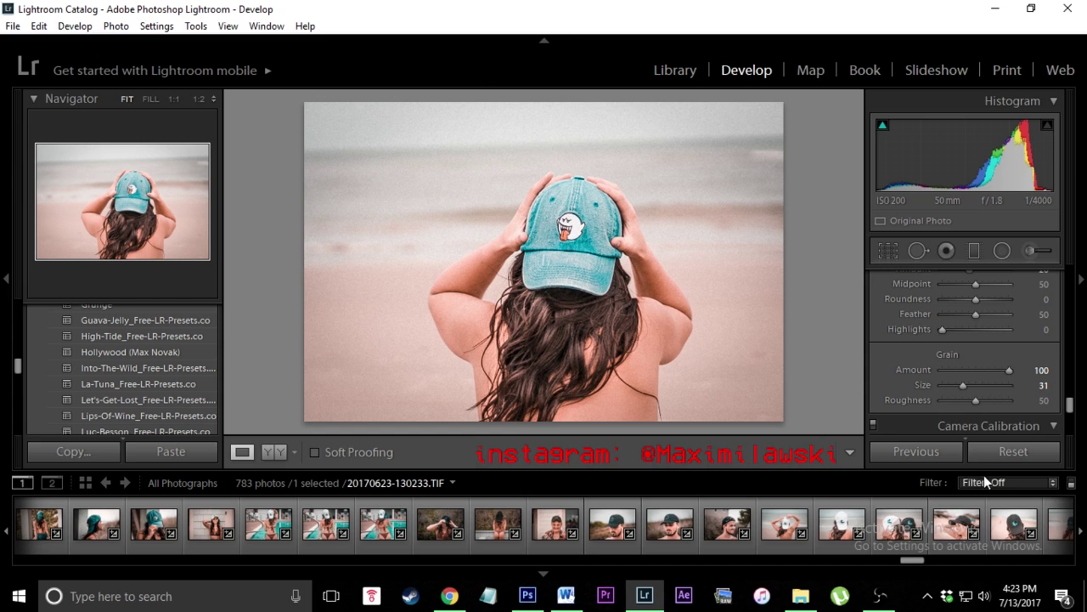
{"action": "key", "text": "ctrl+shift+r"}
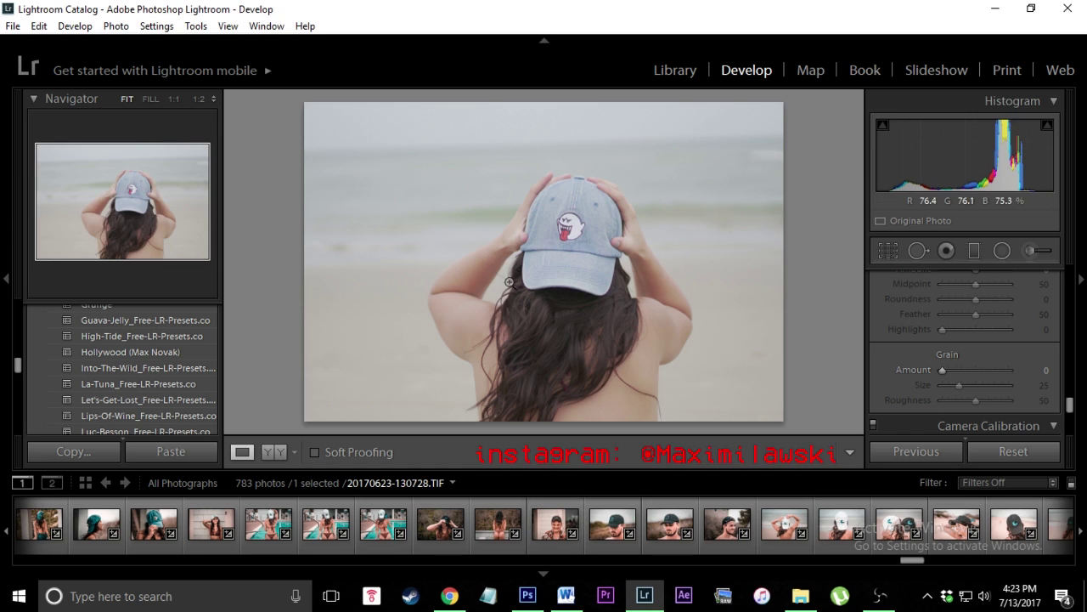
{"action": "scroll", "coordinate": [154, 389], "scroll_direction": "down", "scroll_amount": 3}
{"action": "scroll", "coordinate": [154, 389], "scroll_direction": "down", "scroll_amount": 3}
{"action": "scroll", "coordinate": [154, 389], "scroll_direction": "down", "scroll_amount": 3}
{"action": "scroll", "coordinate": [148, 391], "scroll_direction": "down", "scroll_amount": 2}
{"action": "scroll", "coordinate": [148, 391], "scroll_direction": "up", "scroll_amount": 2}
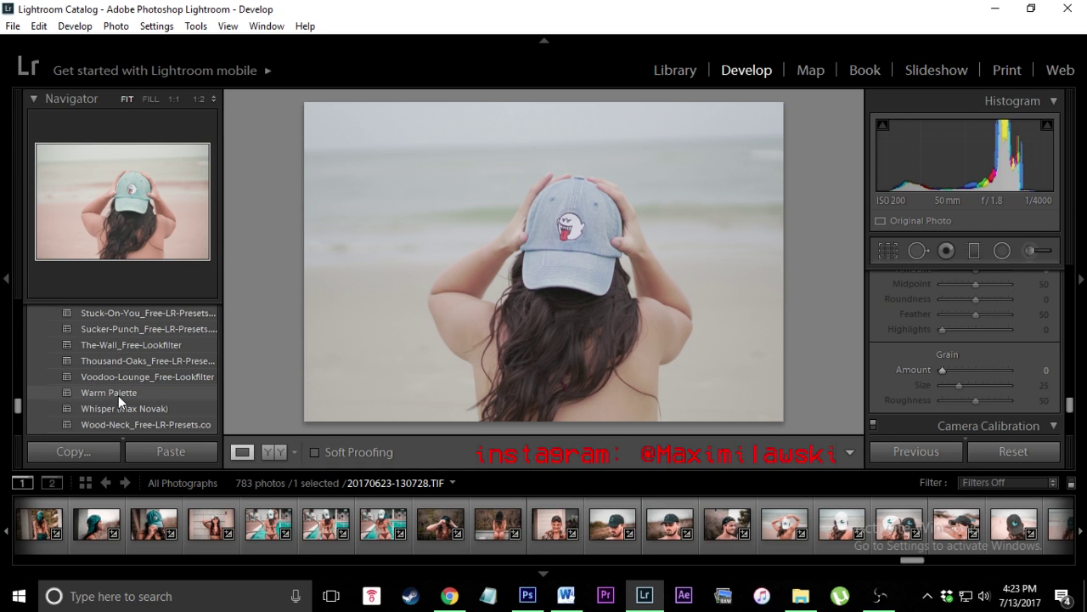
{"action": "scroll", "coordinate": [118, 395], "scroll_direction": "up", "scroll_amount": 2}
{"action": "scroll", "coordinate": [142, 389], "scroll_direction": "up", "scroll_amount": 2}
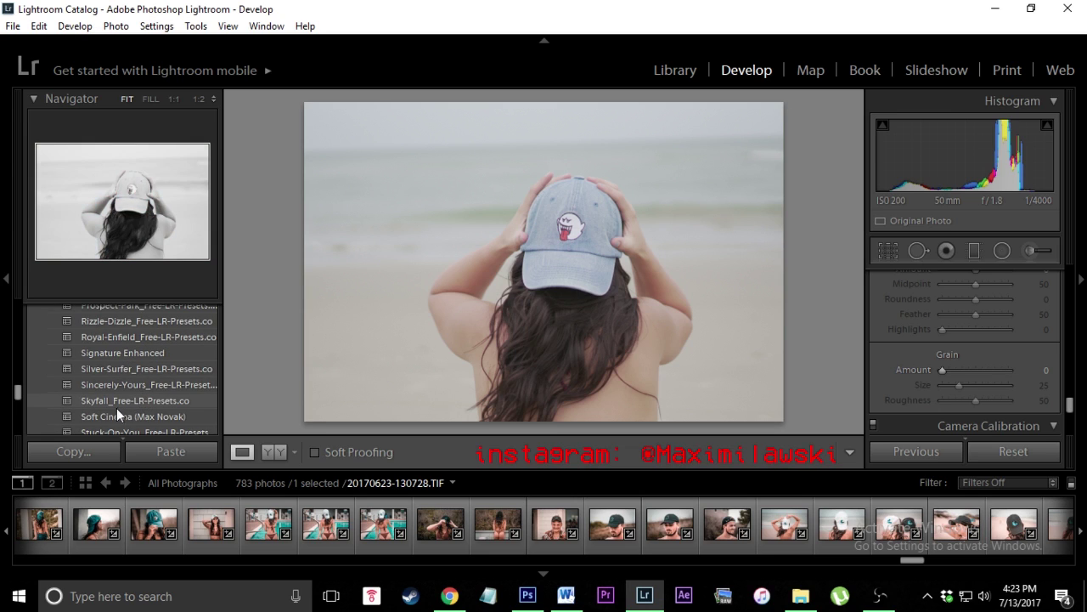
{"action": "left_click", "coordinate": [110, 414]}
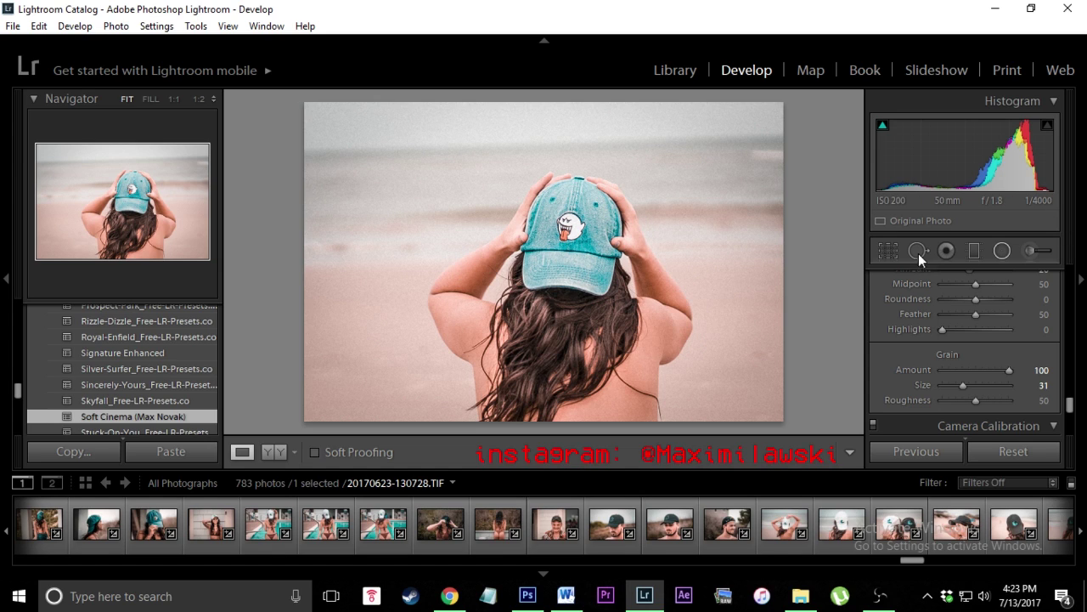
- Compare Soft Cinema with the original via undo/redo, and check the preset shop page
{"action": "key", "text": "ctrl+z"}
{"action": "key", "text": "ctrl+y"}
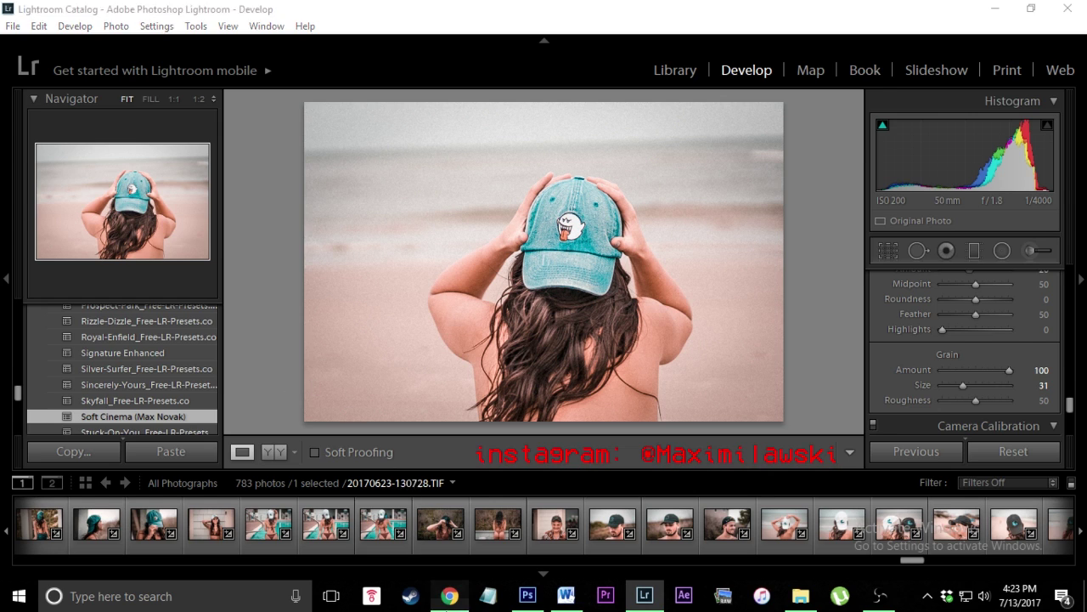
{"action": "left_click", "coordinate": [449, 596]}
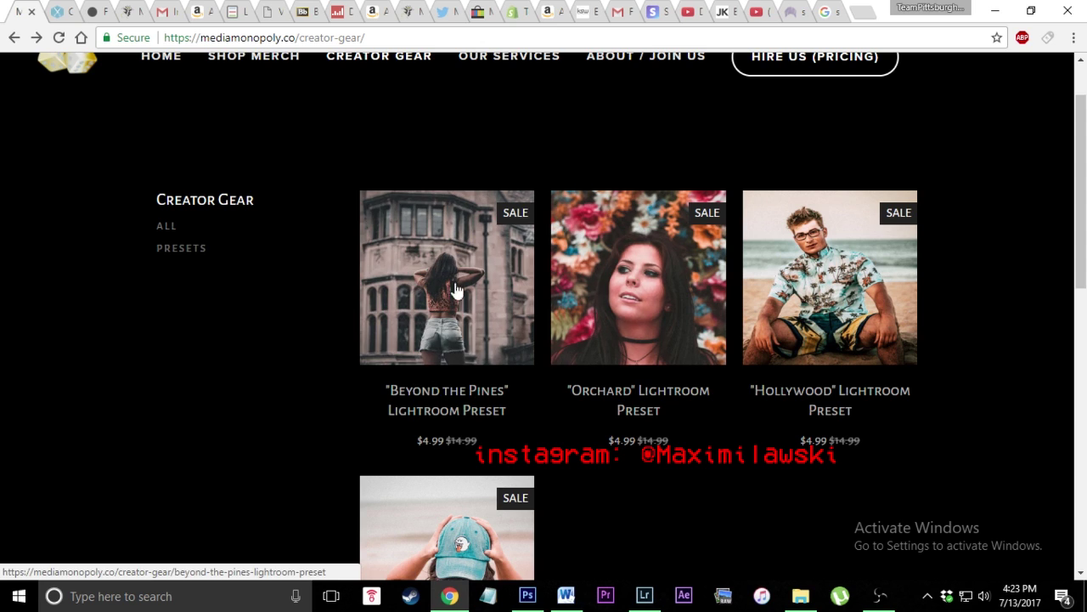
{"action": "left_click", "coordinate": [644, 595]}
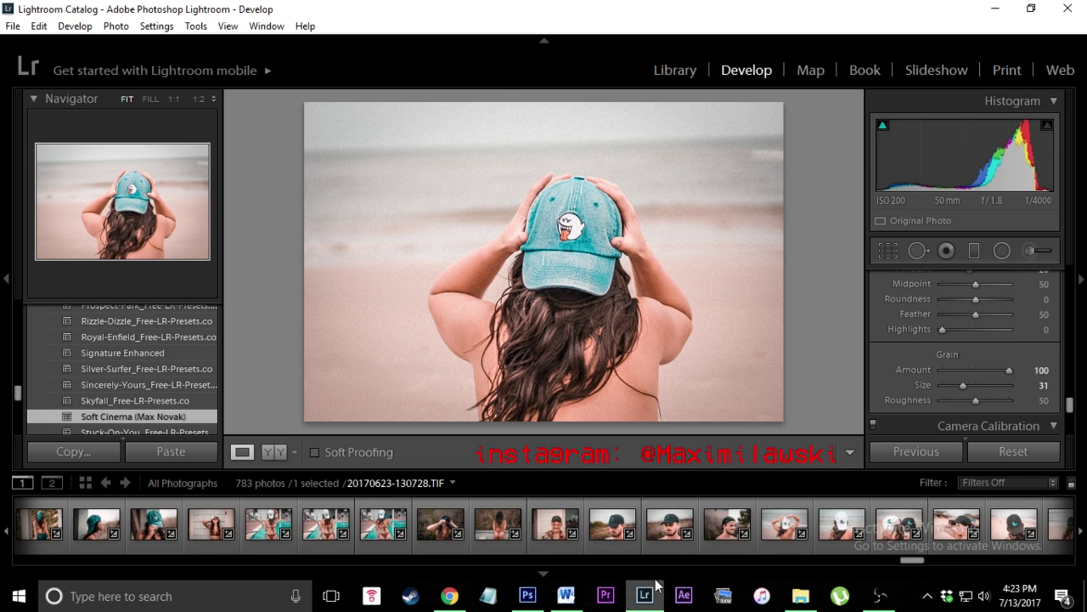
{"action": "right_click", "coordinate": [43, 361]}
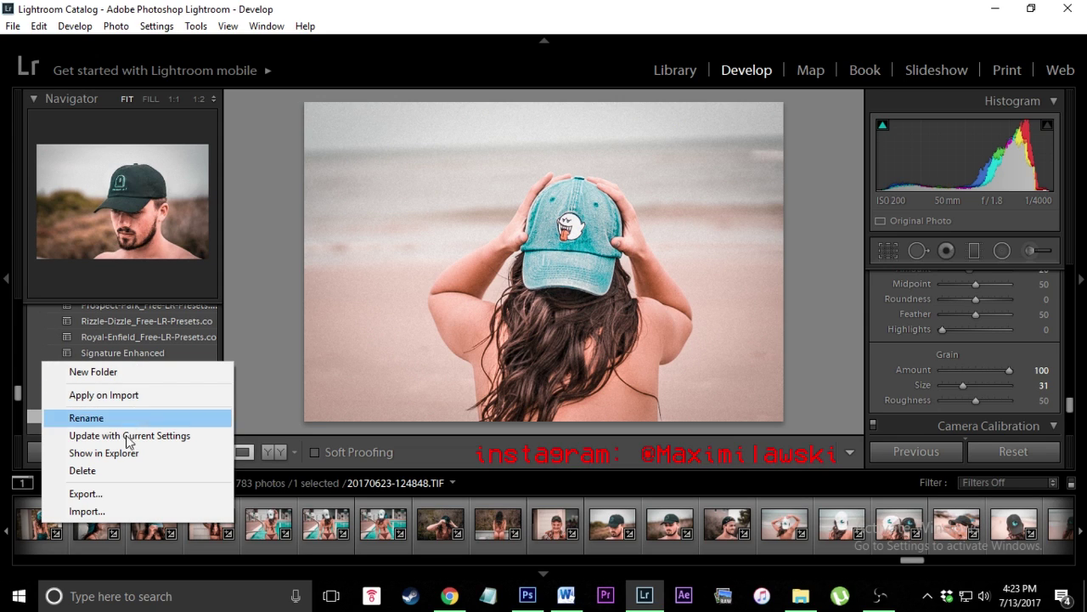
{"action": "left_click", "coordinate": [87, 510]}
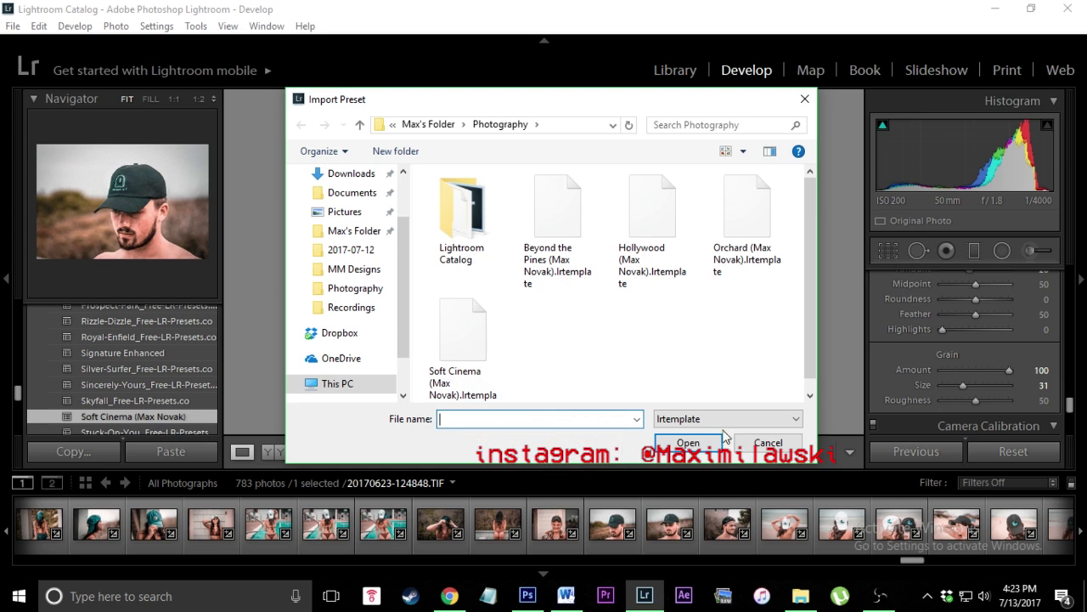
{"action": "left_click", "coordinate": [768, 442]}
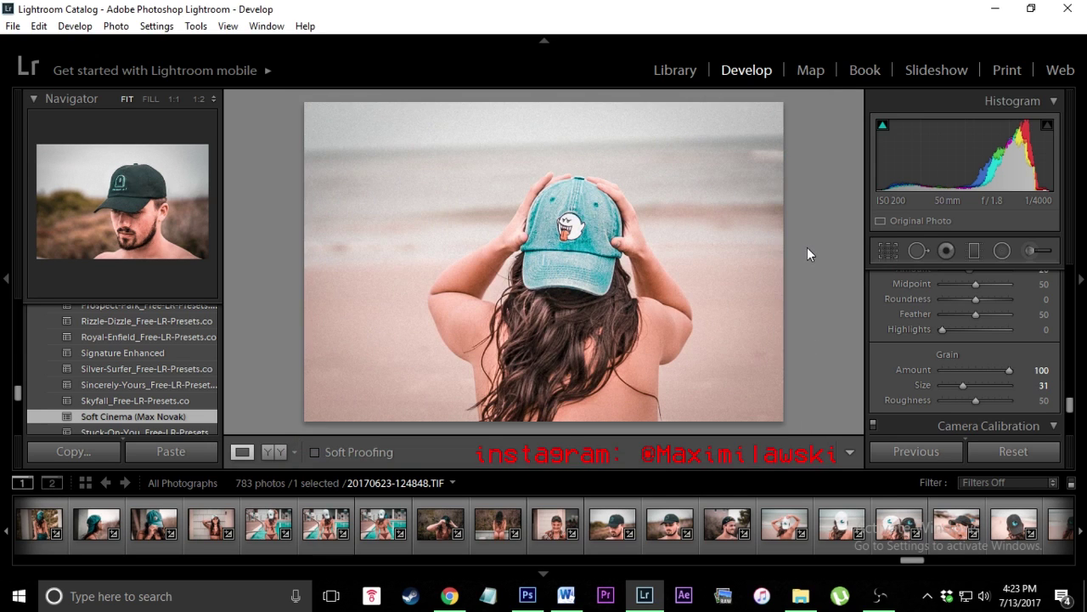